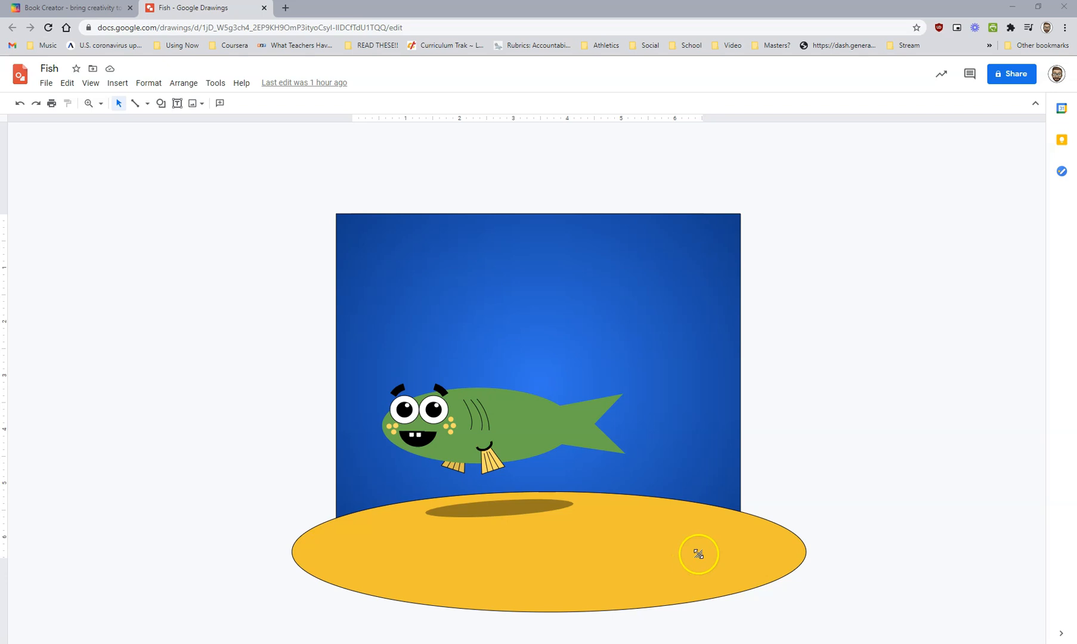
Try out several canvas sizes around the fish scene, ending with a canvas about 8.4 in wide
left_click_drag(700, 556, 663, 524)
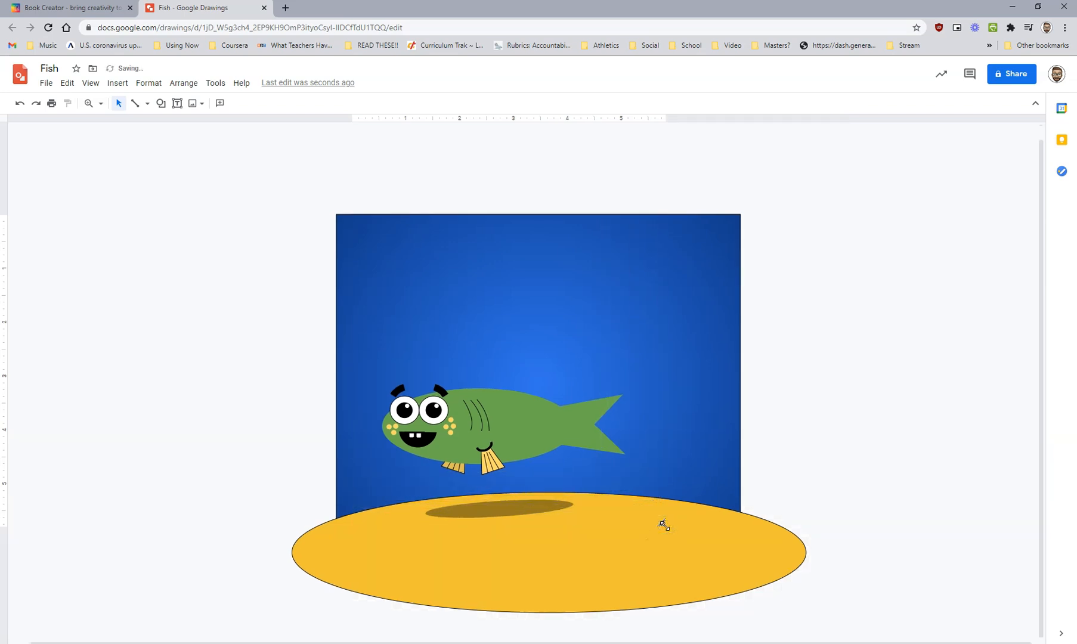
left_click_drag(664, 525, 714, 535)
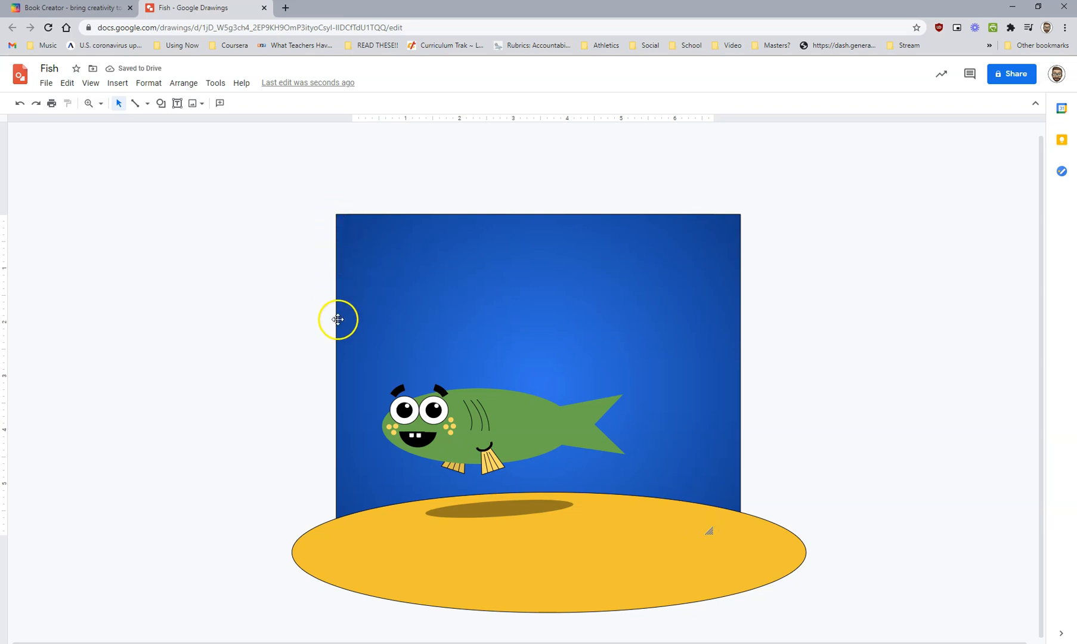
left_click_drag(712, 533, 717, 538)
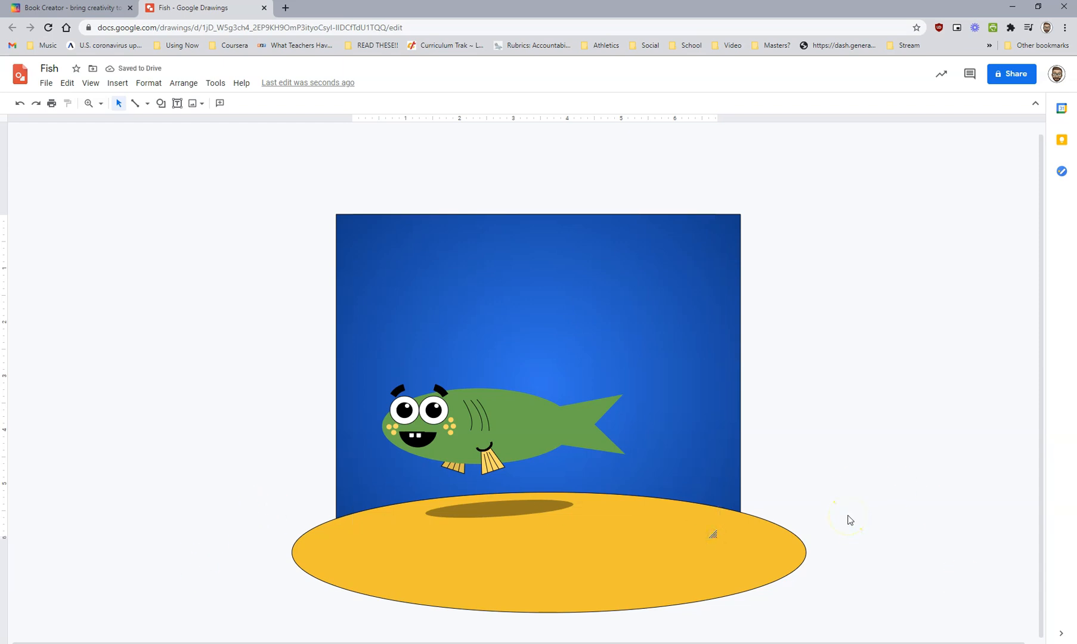
left_click(551, 508)
left_click(558, 375)
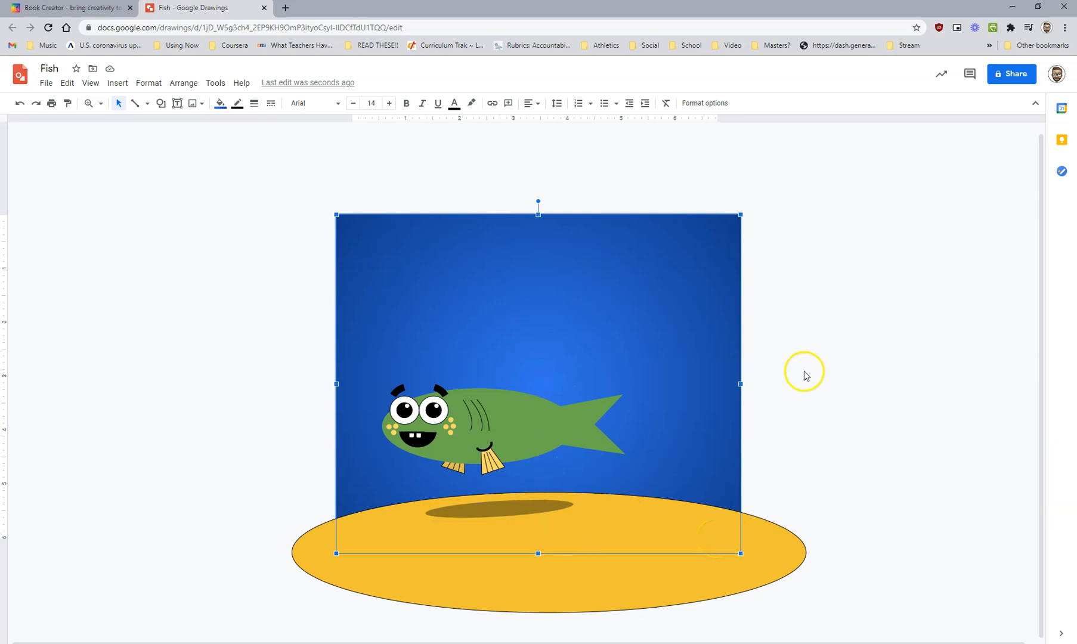
left_click(794, 315)
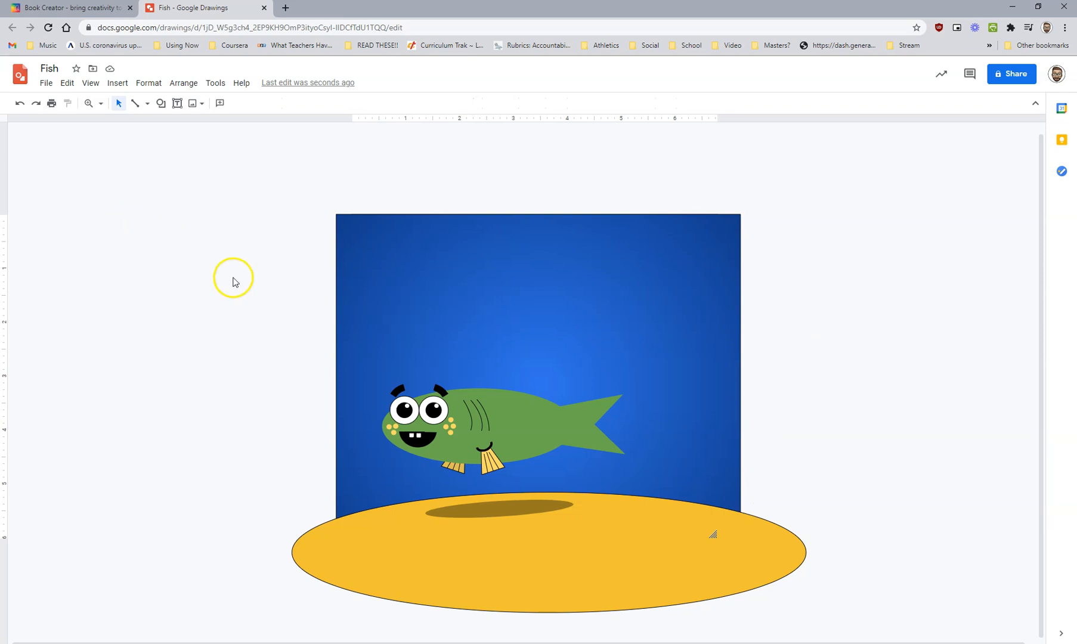
mouse_move(714, 534)
left_mouse_down()
mouse_move(748, 550)
mouse_move(685, 534)
mouse_move(611, 565)
mouse_move(659, 546)
mouse_move(806, 542)
left_mouse_up()
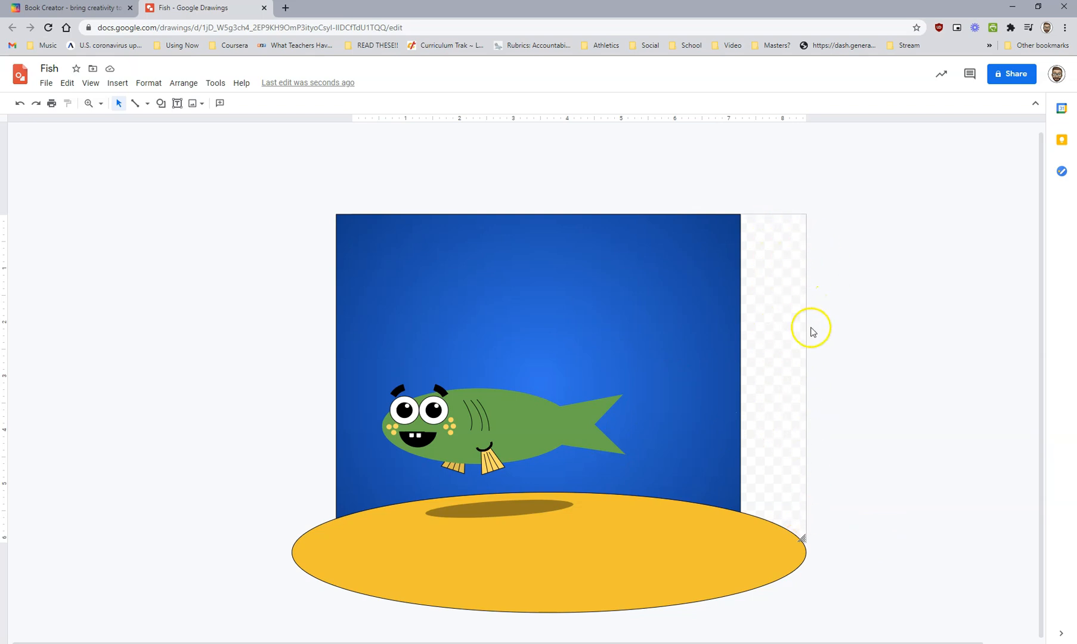
Switch to Book Creator, open the Peter the Frog book for editing, go to page 9 and inspect the pig and duck images
left_click(13, 11)
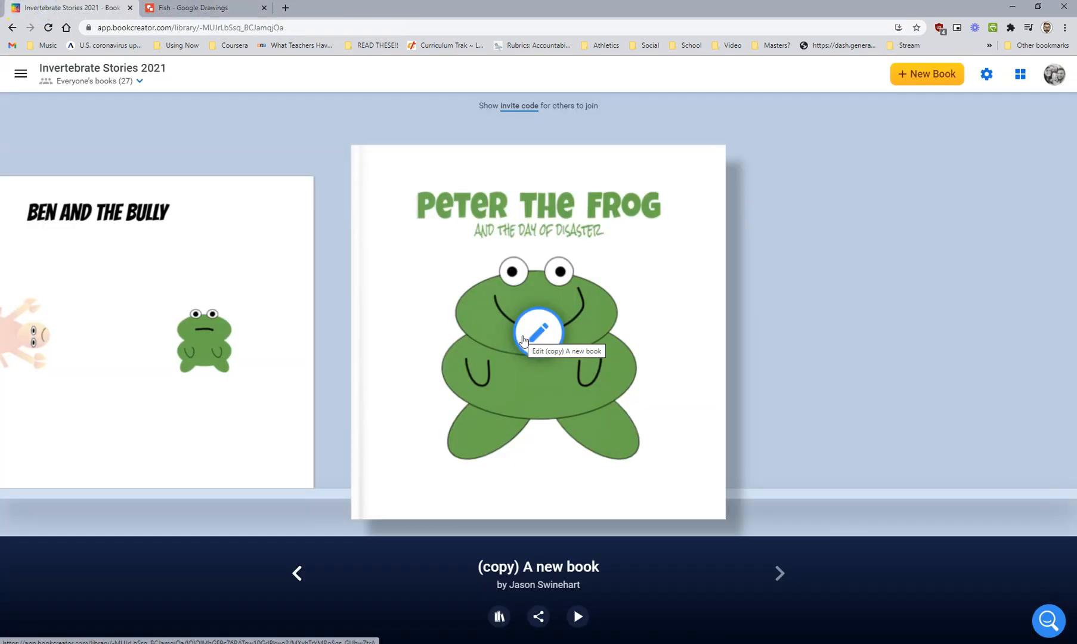
left_click(523, 339)
left_click(1038, 368)
left_click(1037, 369)
left_click(1037, 369)
left_click(1037, 369)
left_click(1037, 369)
left_click(1037, 369)
left_click(1036, 369)
left_click(1037, 369)
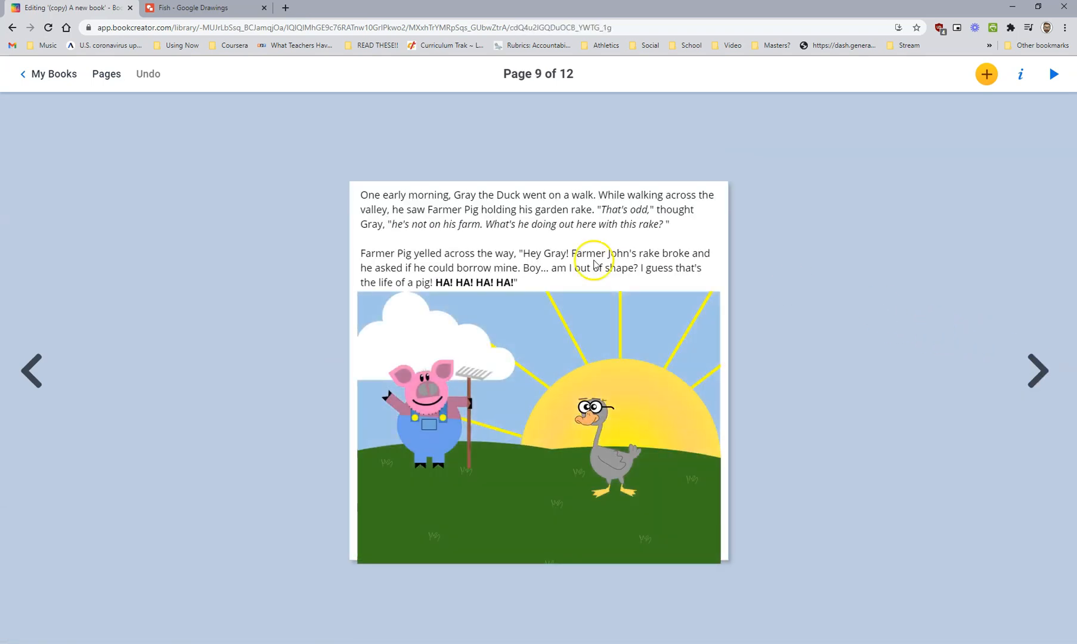
left_click(433, 442)
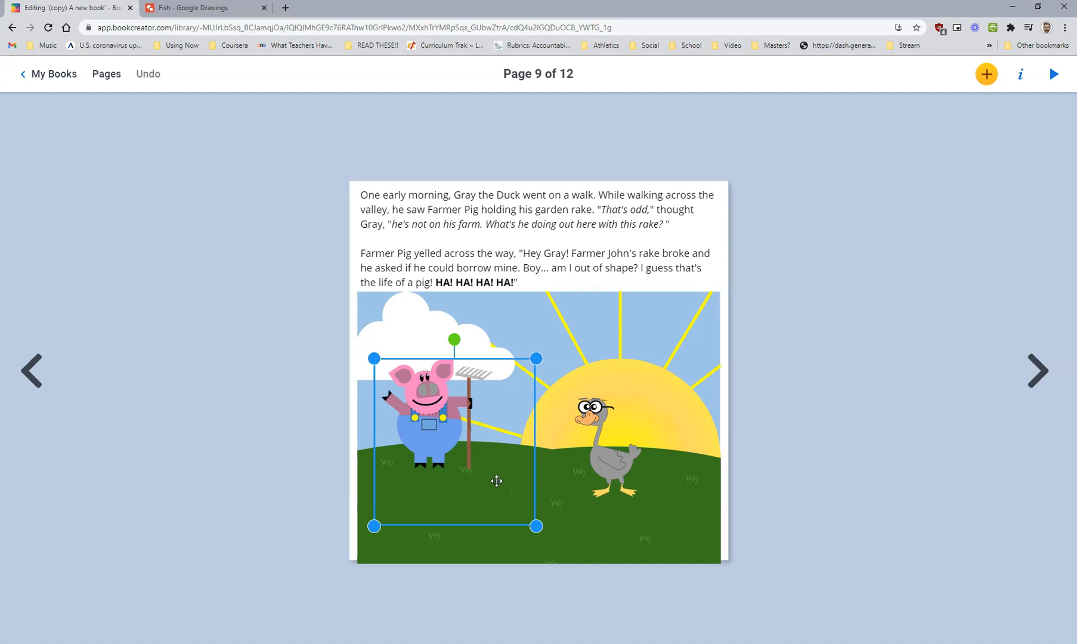
left_click(603, 451)
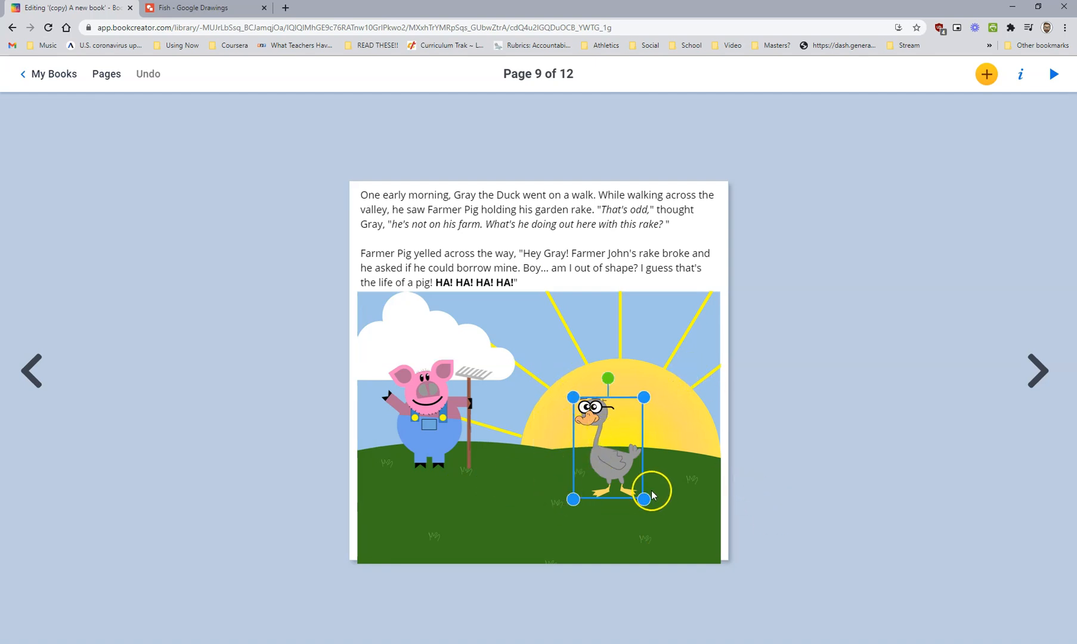
Switch to the Fish drawing in Google Drawings, narrow its canvas to about 5.7 in and download it as a PNG image
left_click(173, 9)
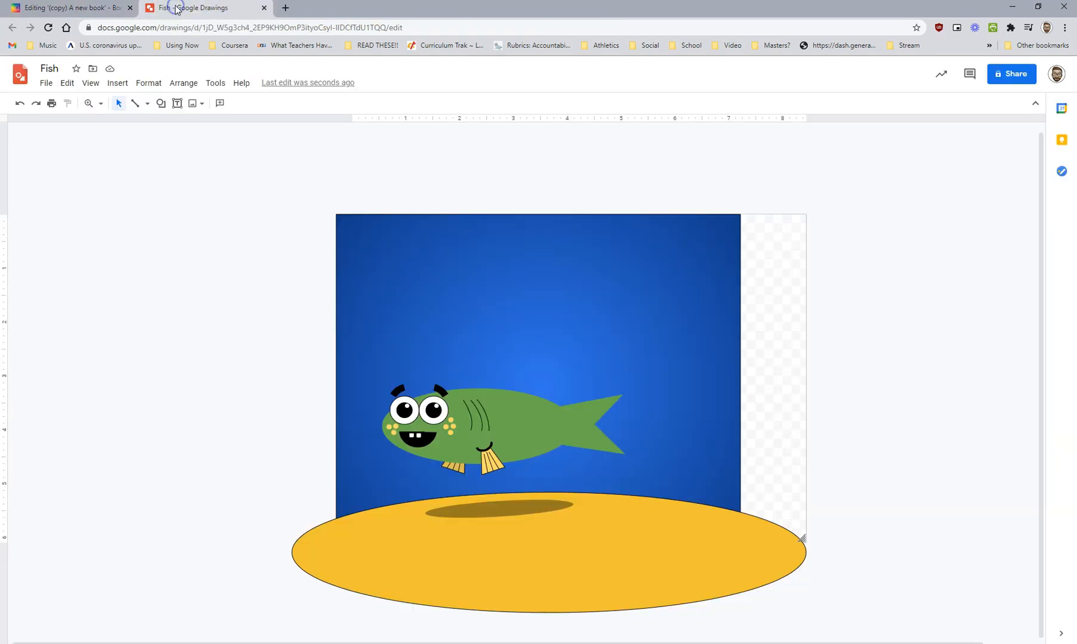
left_click_drag(801, 540, 658, 550)
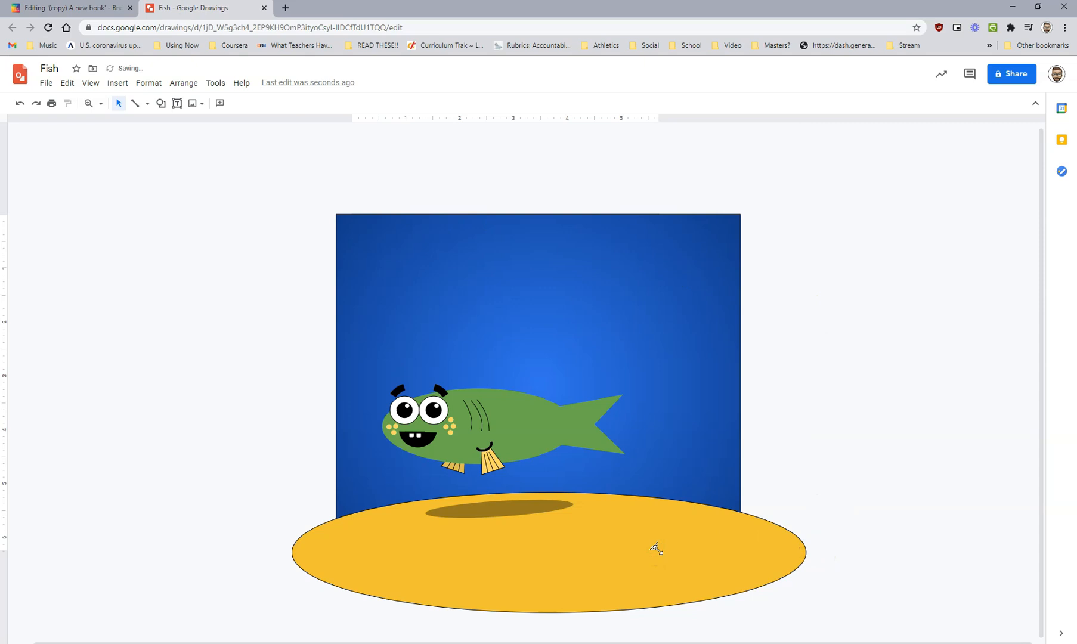
left_click(50, 83)
mouse_move(65, 83)
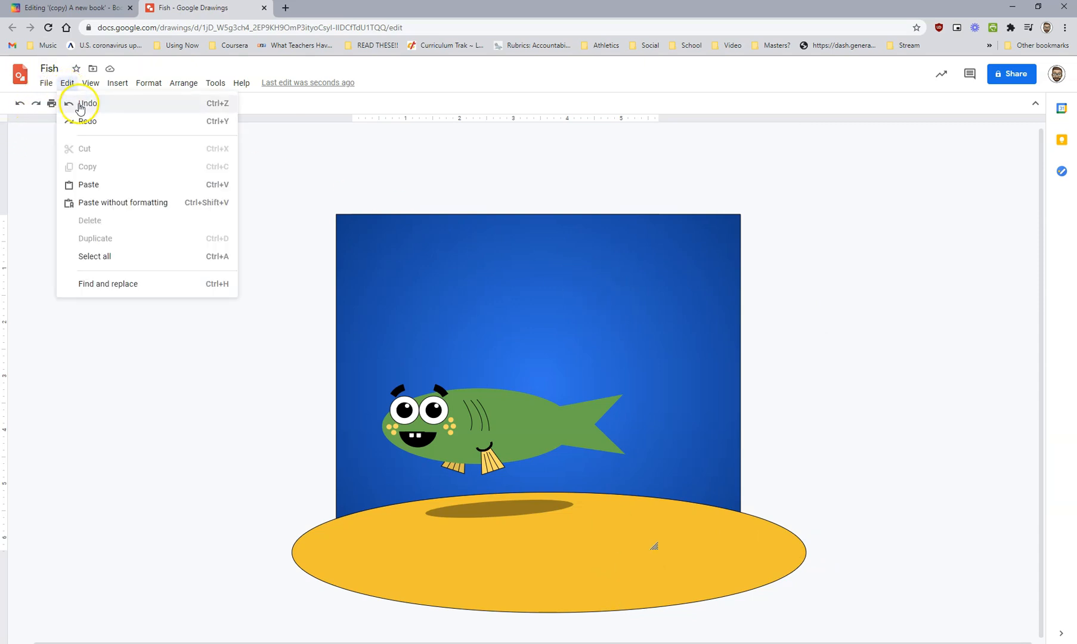
mouse_move(62, 215)
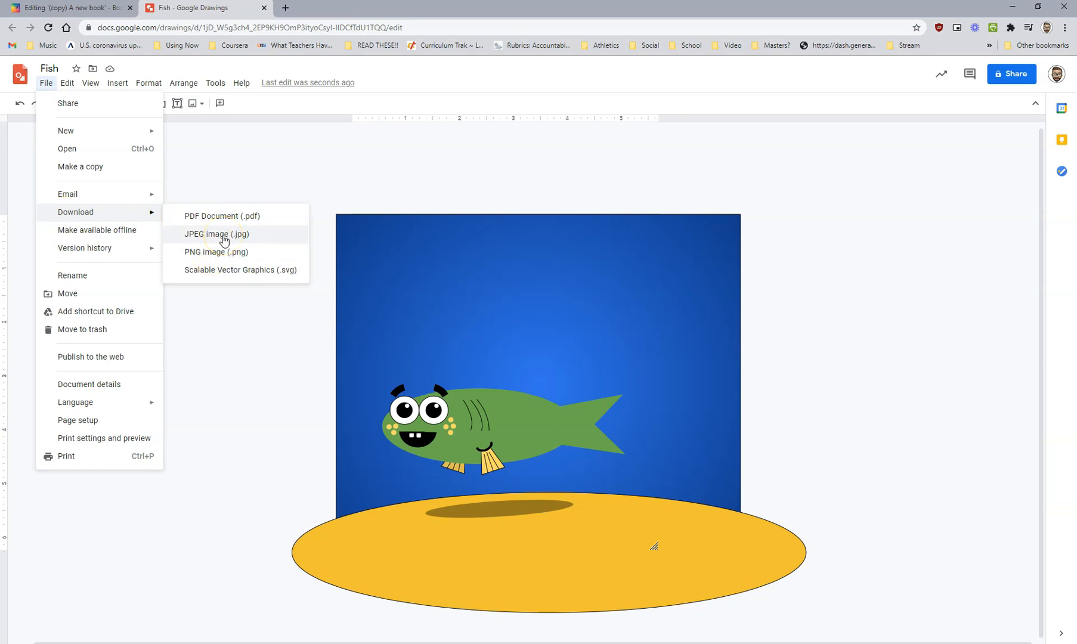
left_click(221, 256)
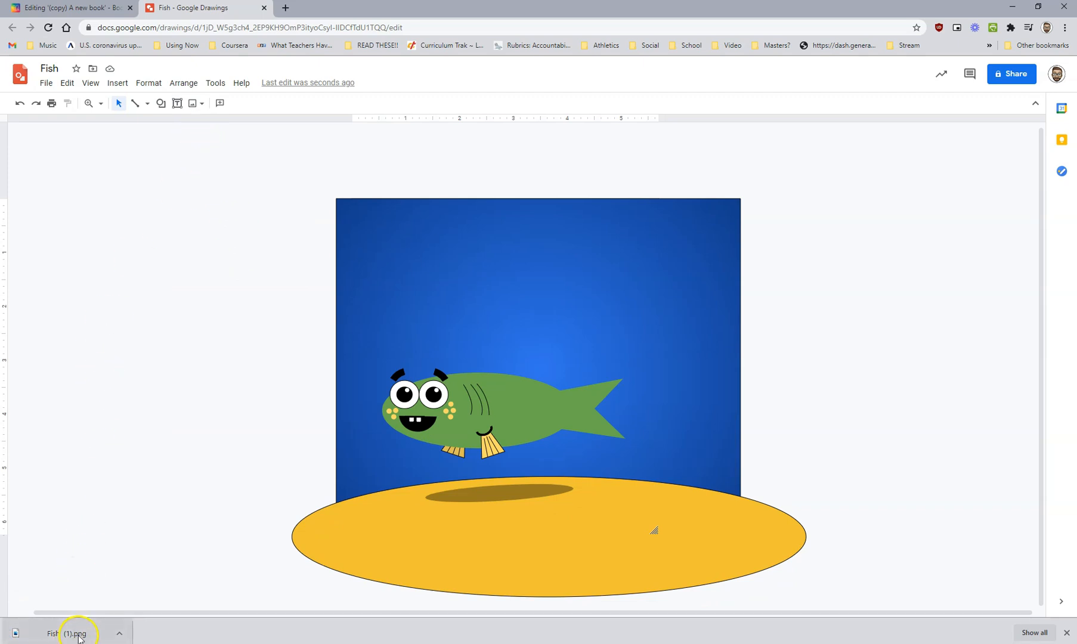
Switch to Book Creator, go to page 12 of the book and delete the fish picture there
left_click(99, 10)
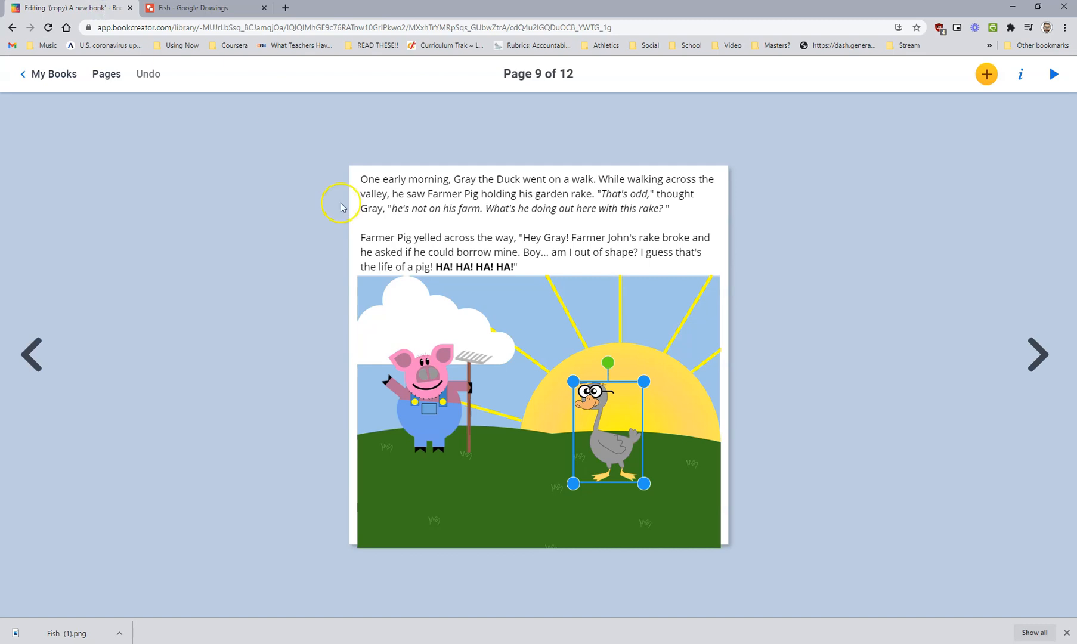
left_click(1038, 355)
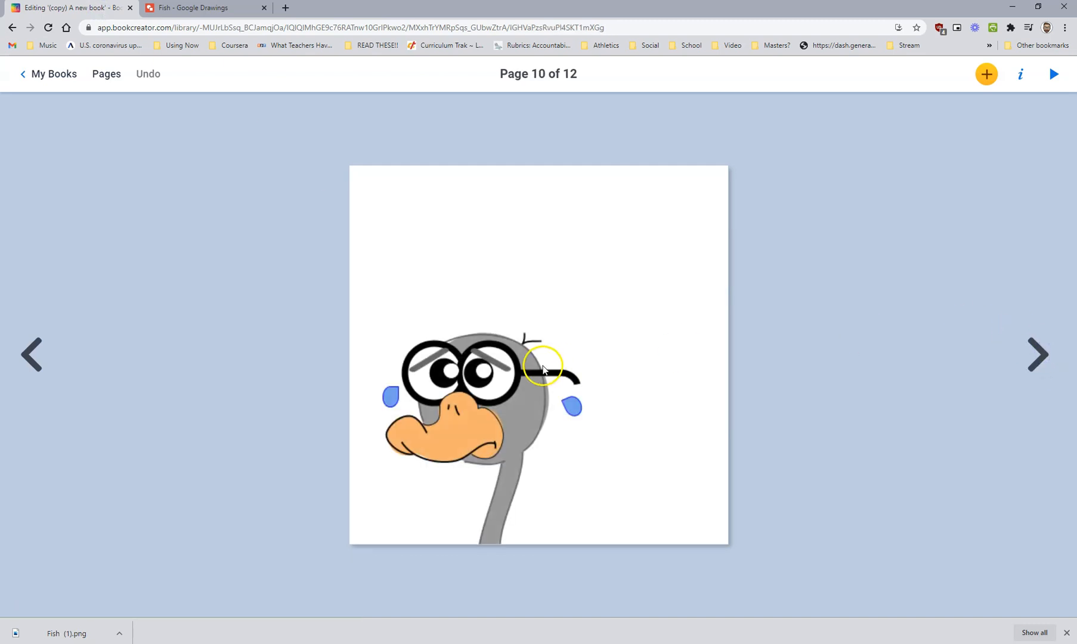
left_click(1021, 358)
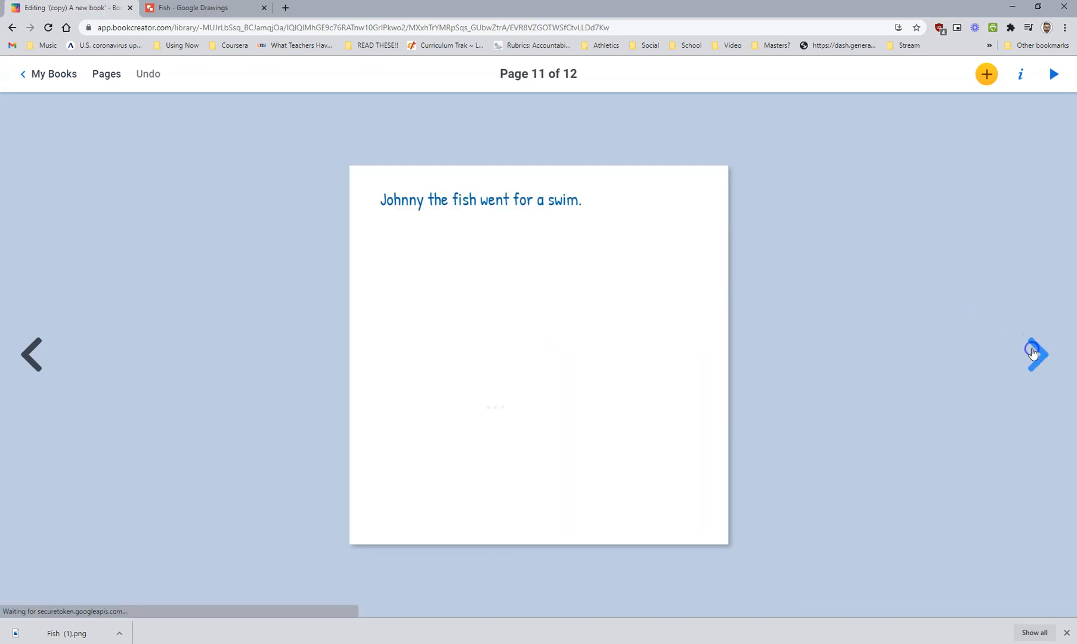
left_click(1034, 353)
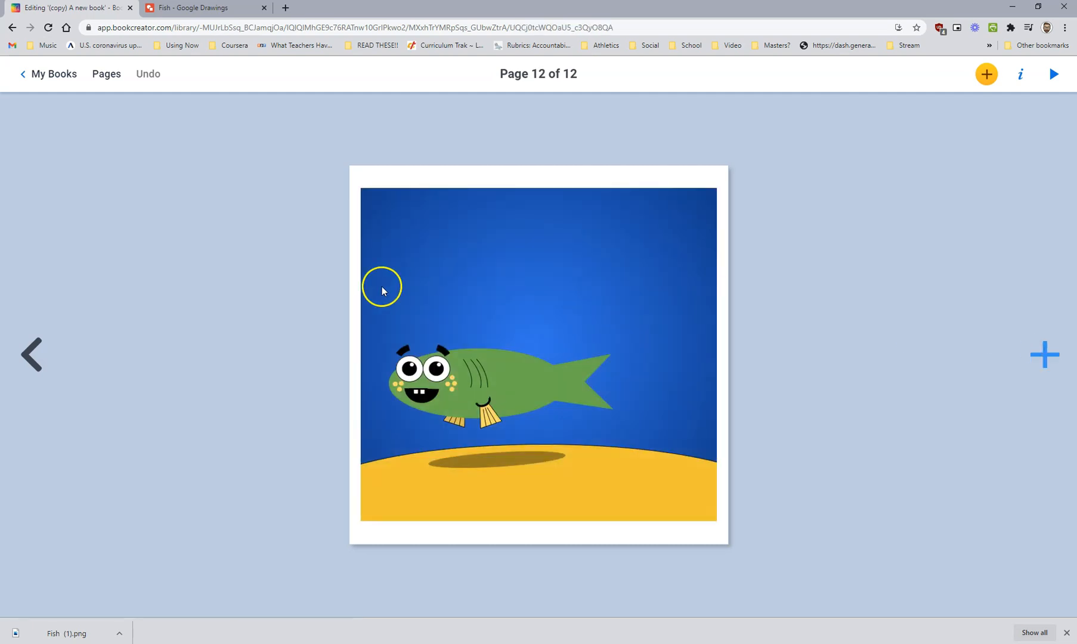
left_click(386, 286)
key("Delete")
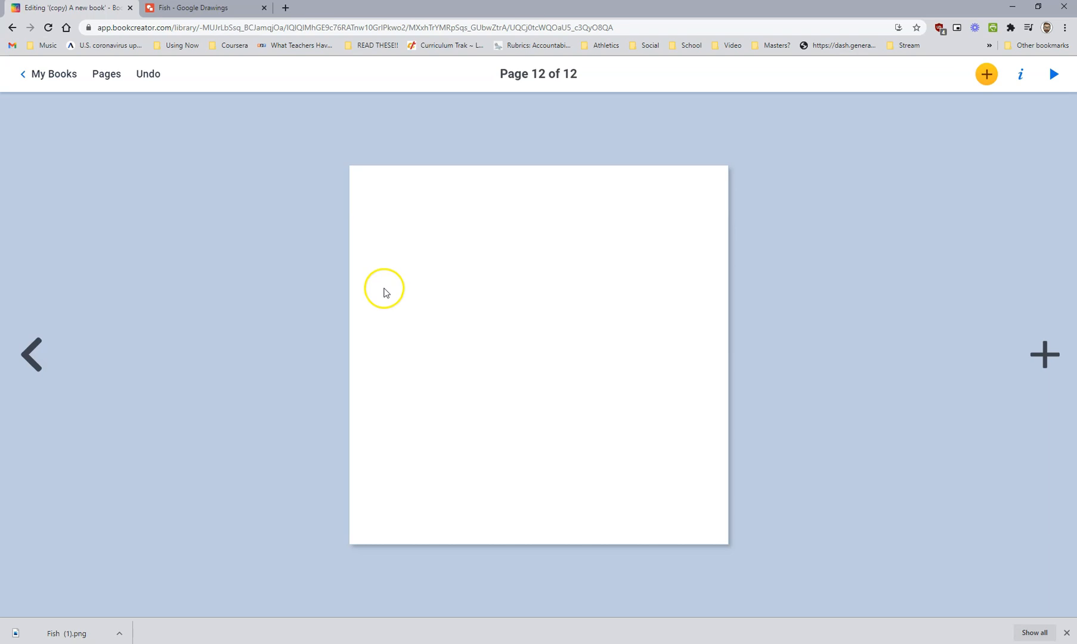
Insert the downloaded Fish (1) PNG from the Downloads folder on page 12 and enlarge it to cover most of the page
left_click(118, 636)
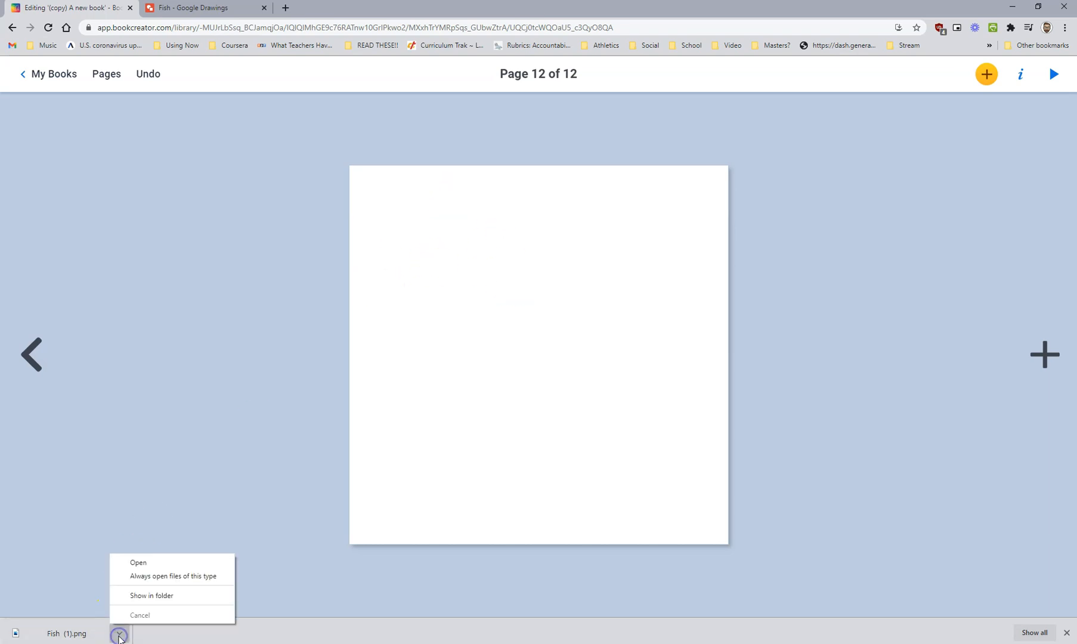
left_click(138, 596)
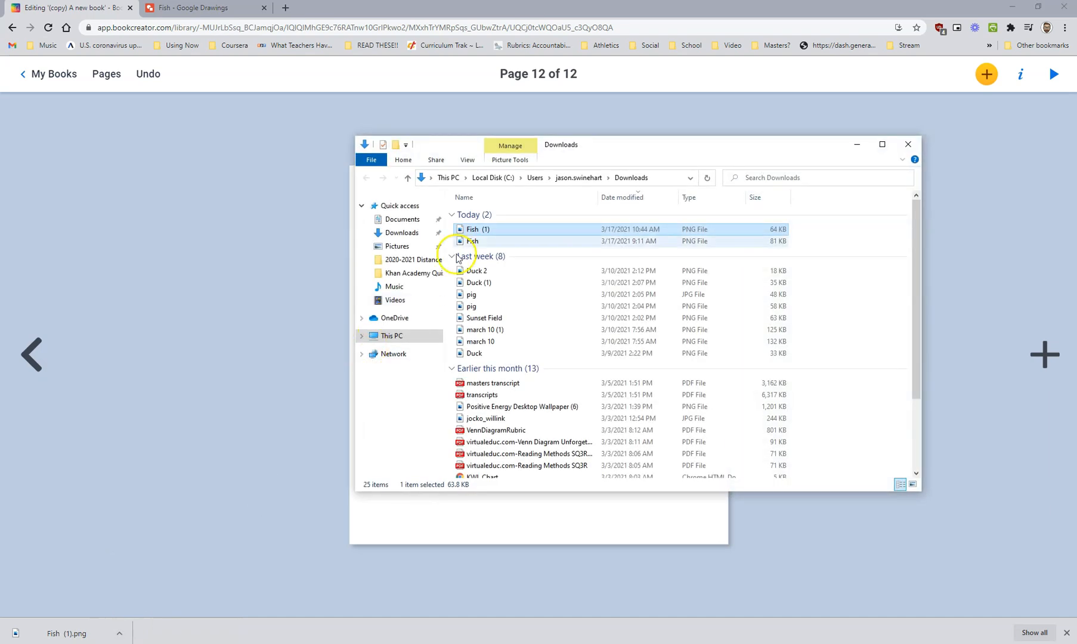
left_click_drag(481, 234, 454, 529)
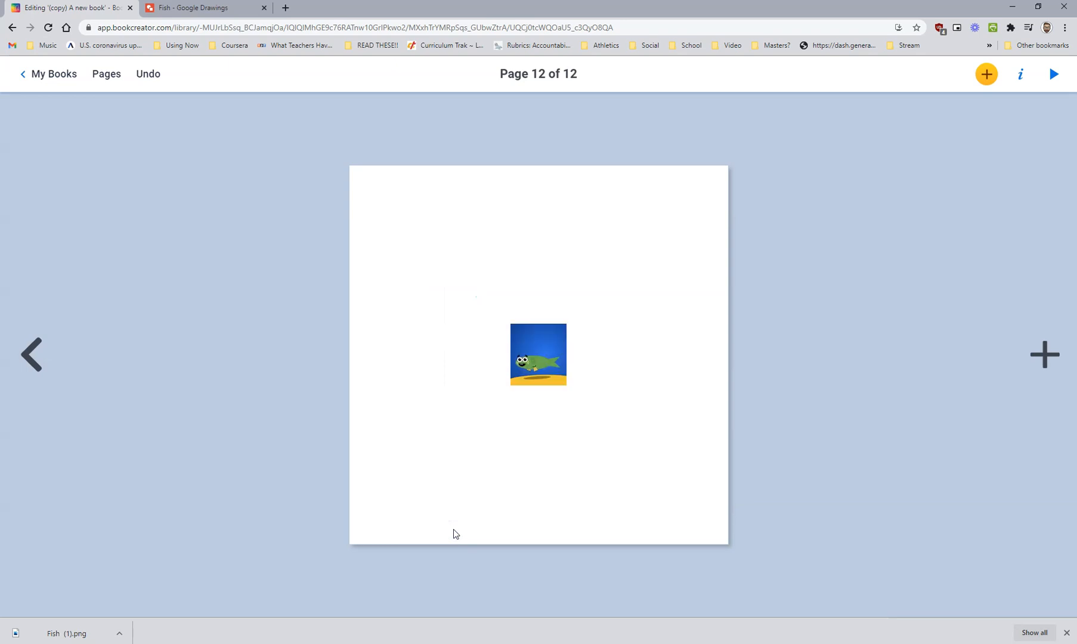
left_click(551, 365)
left_click_drag(511, 387, 395, 487)
left_click_drag(567, 324, 662, 254)
left_click(569, 292)
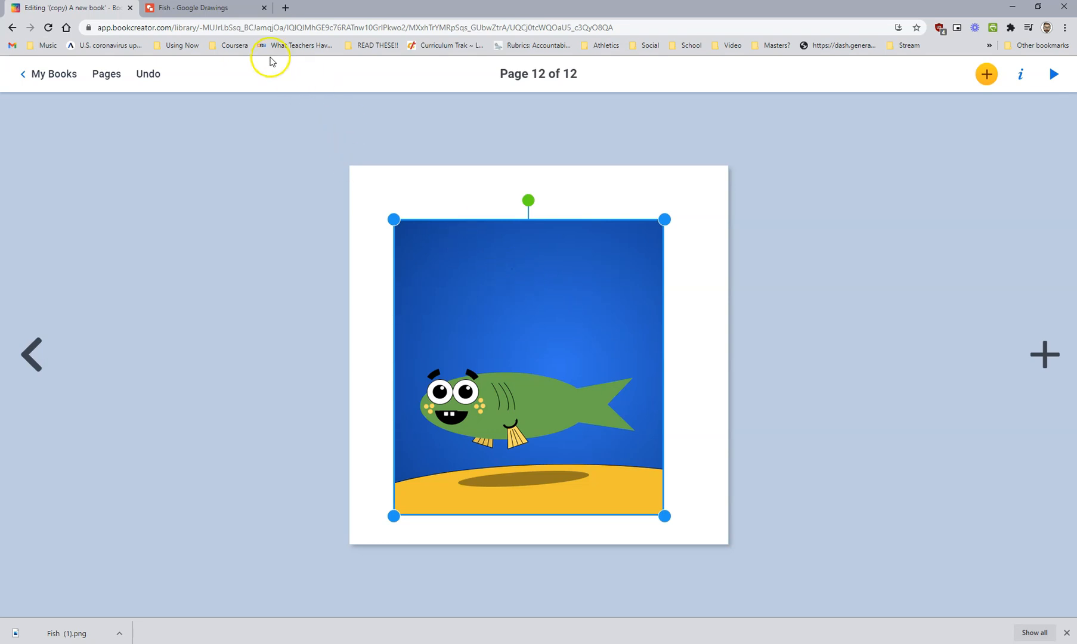
Switch to the Fish drawing in Google Drawings, widen and lengthen its canvas slightly, and return to Book Creator
left_click(218, 8)
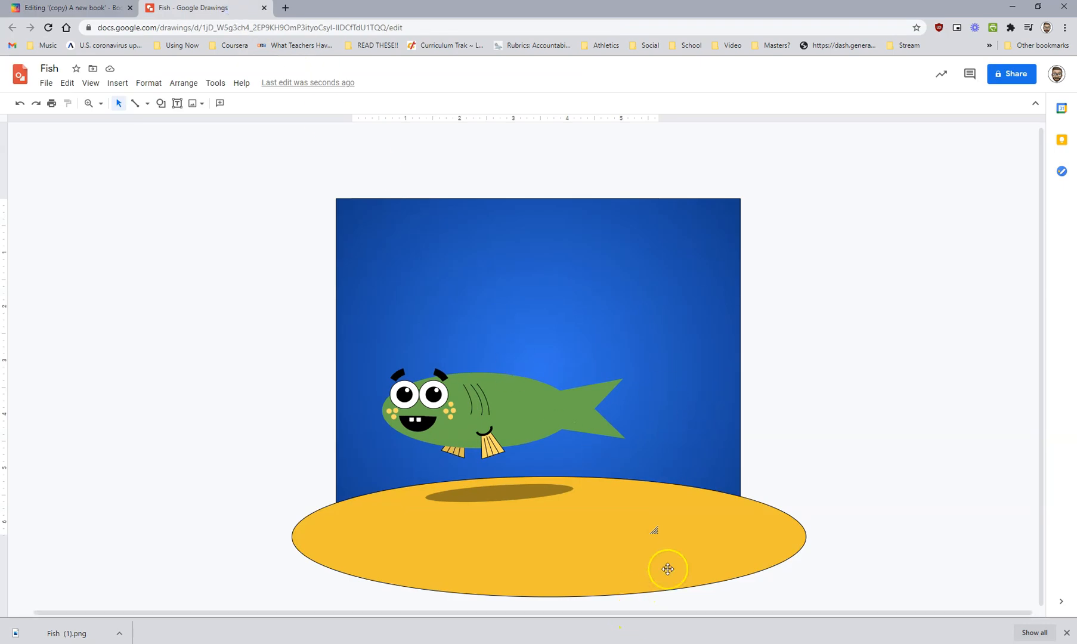
left_click_drag(655, 533, 729, 548)
left_click(95, 8)
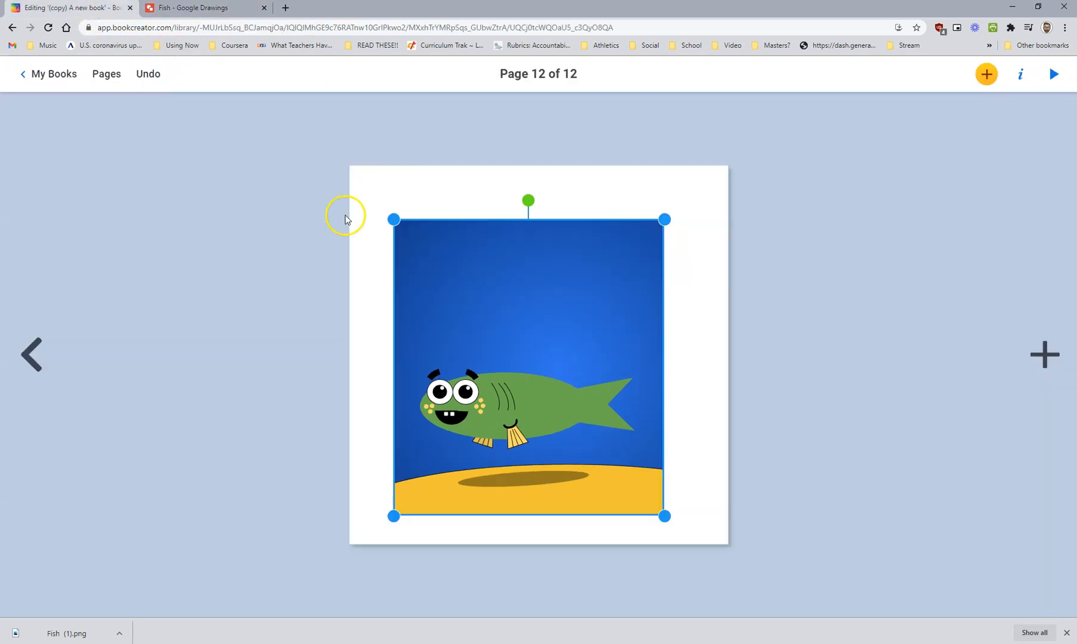
Shrink the fish picture on page 12 and move it slightly down, leaving space above it for text
left_click_drag(393, 219, 435, 266)
left_click_drag(472, 366, 475, 385)
left_click(539, 212)
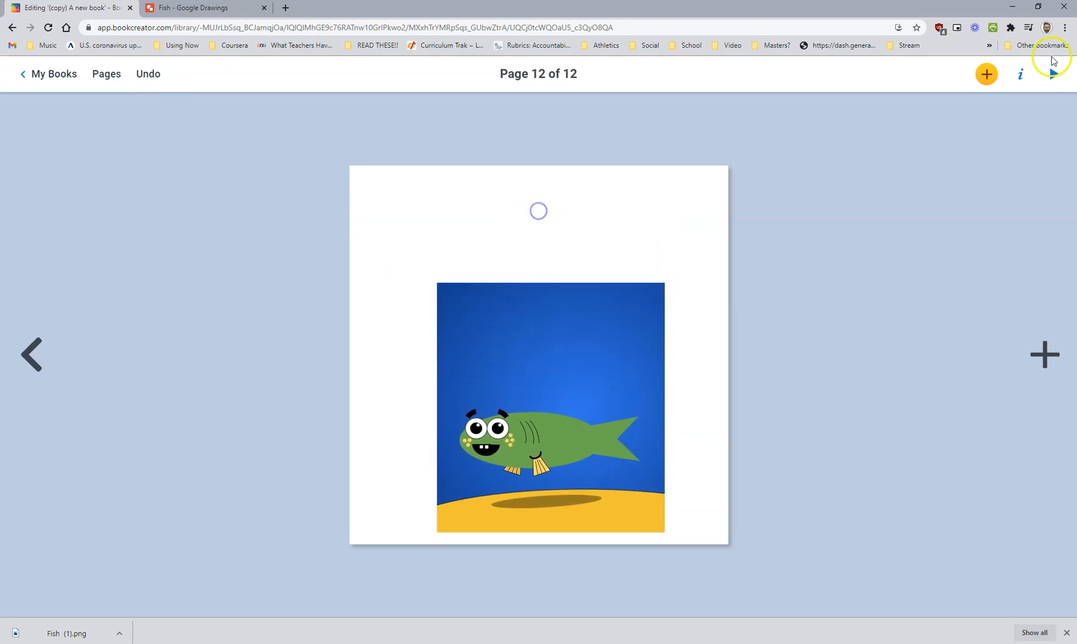
Add the text "Johnny the fish went for a swim." to page 12 and place it centred above the fish picture
left_click(985, 73)
left_click(958, 246)
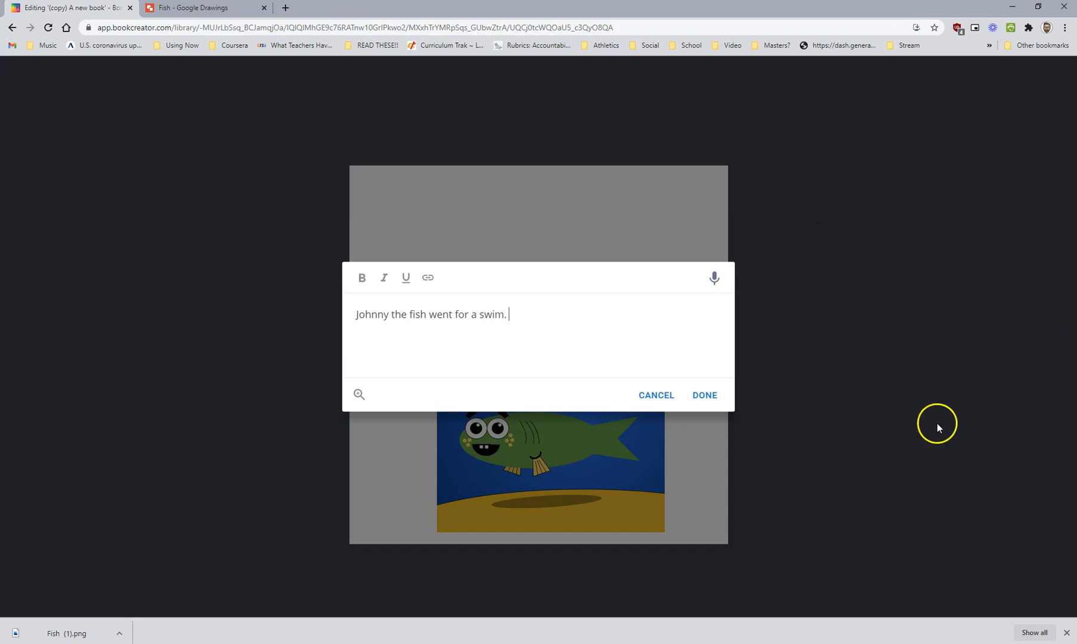
left_click(704, 396)
left_click(704, 399)
left_click(493, 240)
left_click_drag(493, 234, 543, 240)
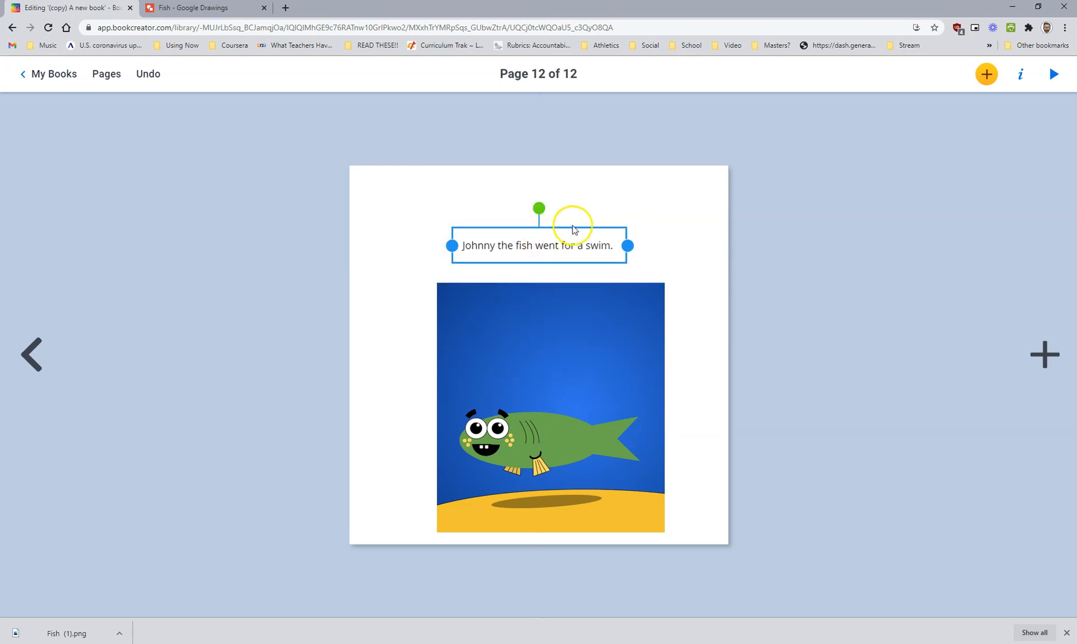
left_click(593, 208)
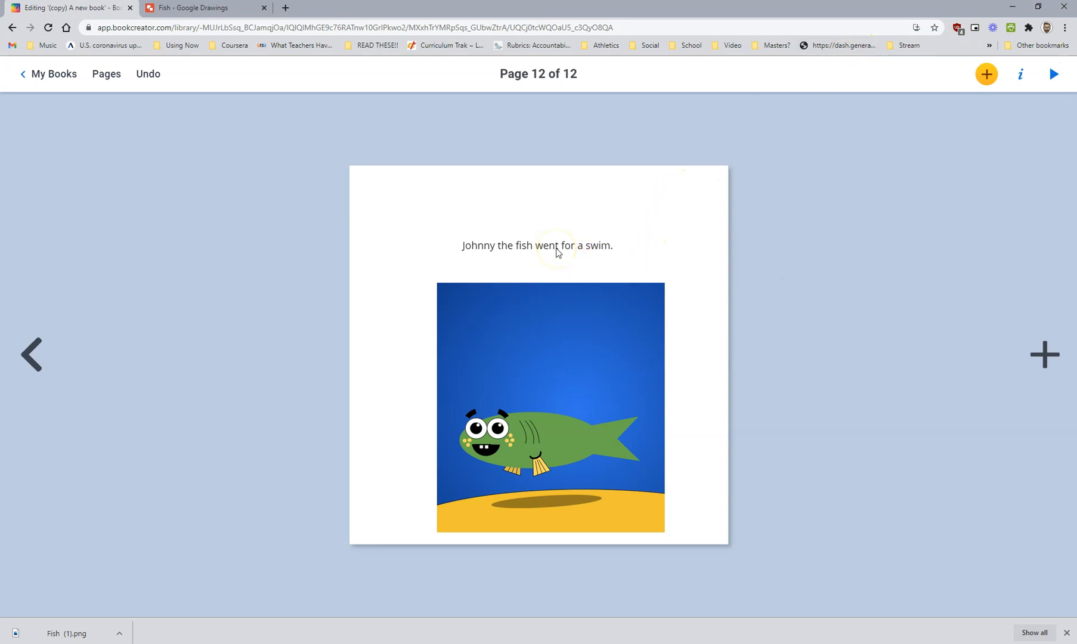
Set the size of the "Johnny the fish went for a swim." text to 37
left_click(1024, 76)
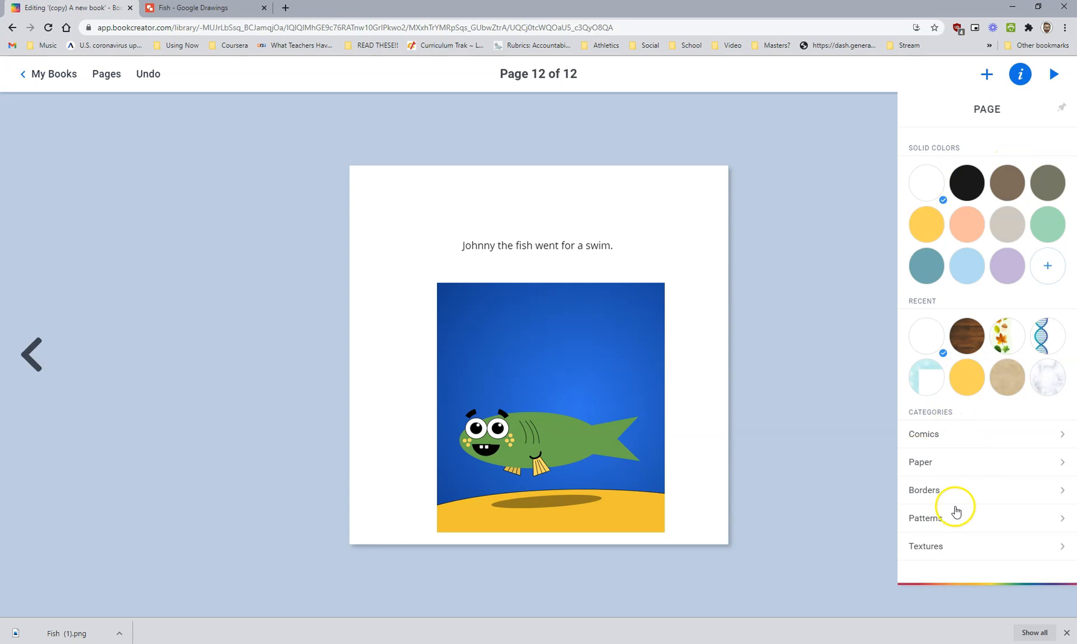
left_click(791, 229)
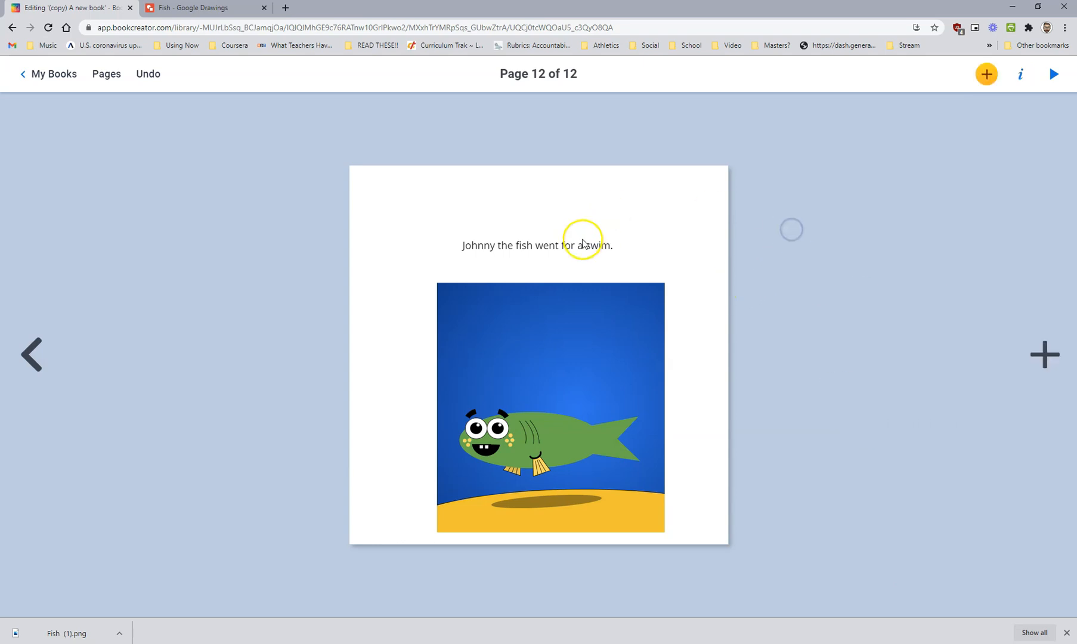
left_click(549, 246)
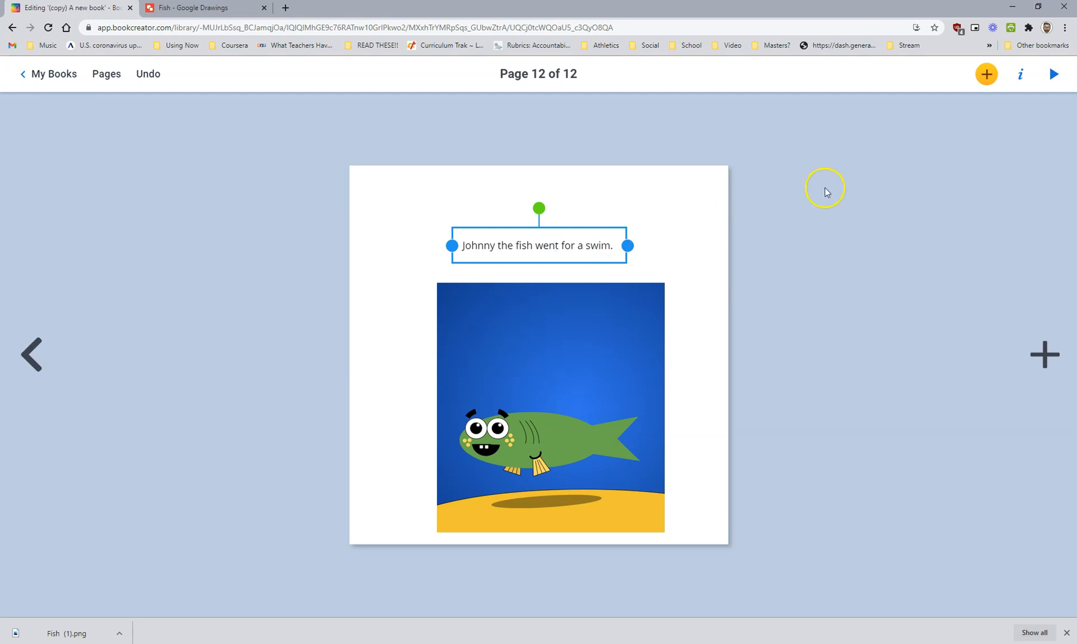
left_click(1020, 74)
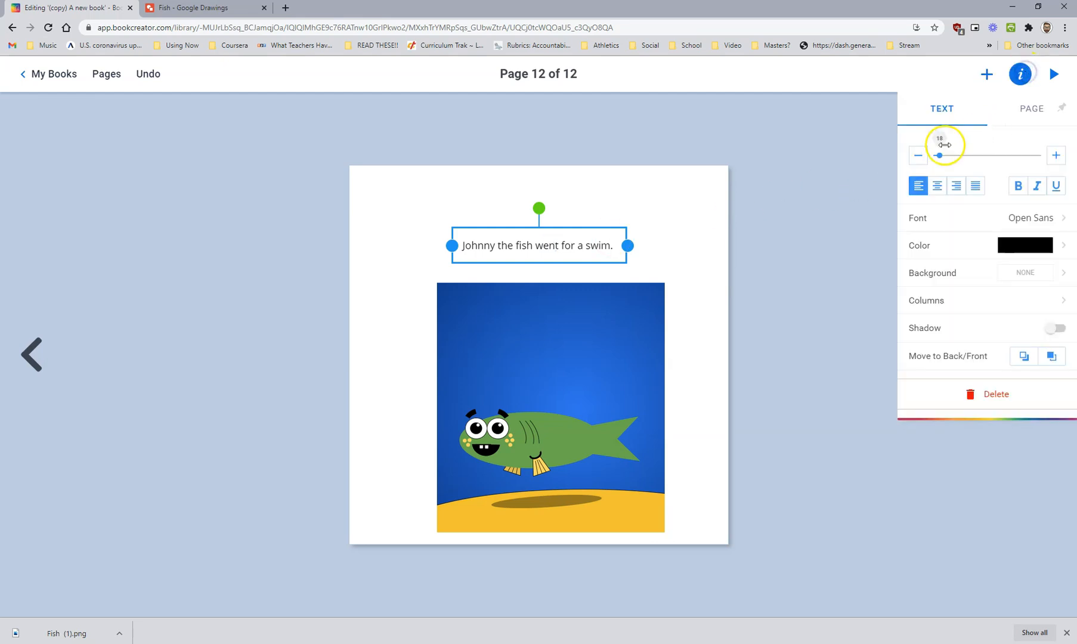
left_click_drag(939, 154, 947, 154)
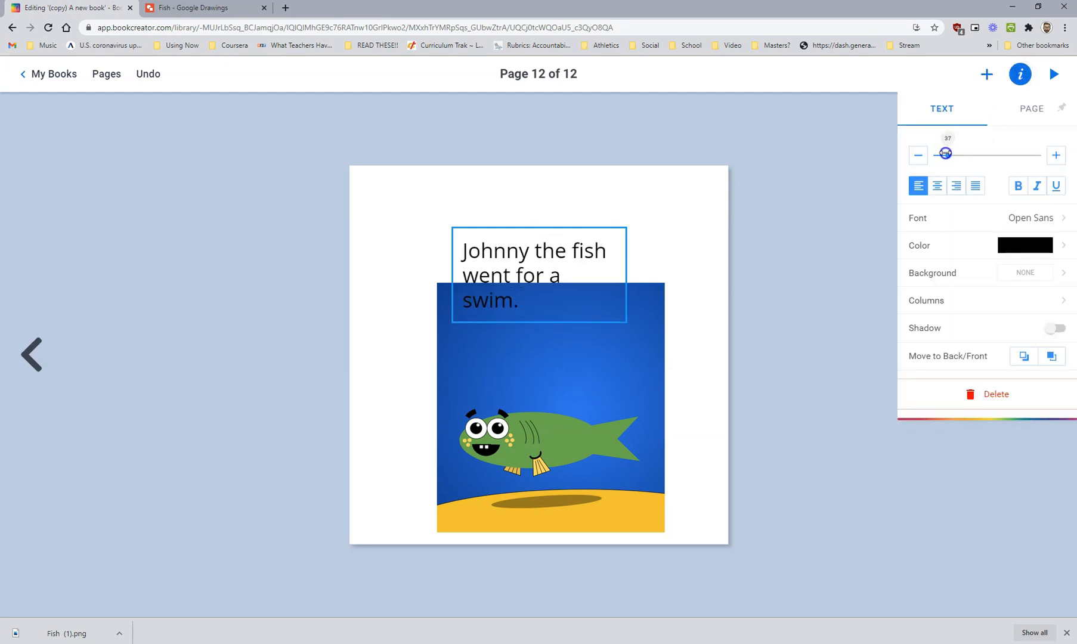
Change the color of the "Johnny the fish went for a swim." text to light blue
left_click(1021, 239)
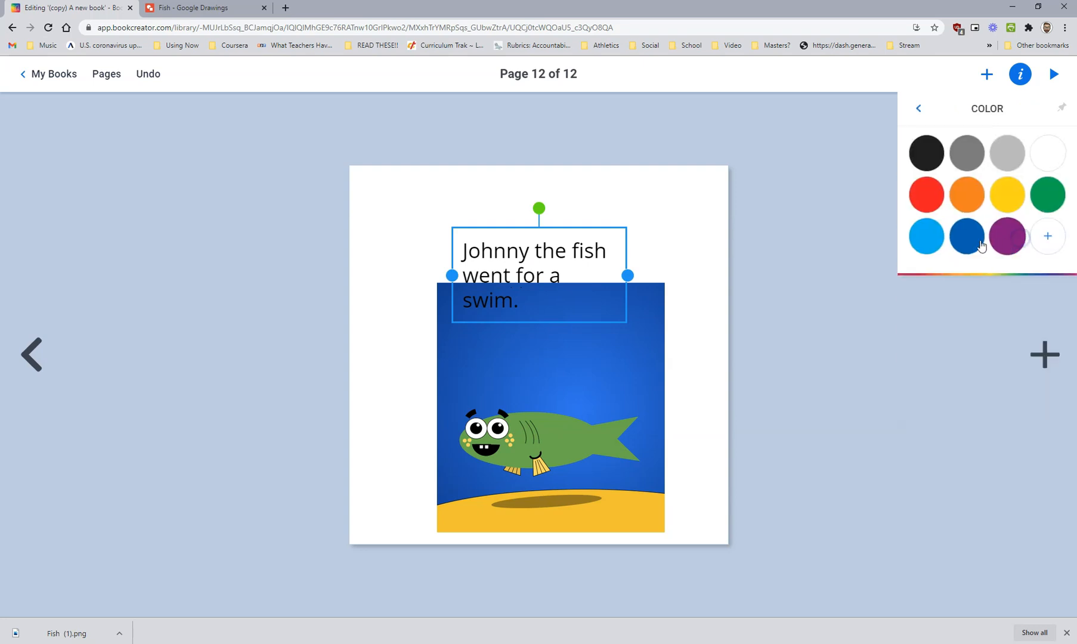
left_click(921, 237)
left_click(918, 108)
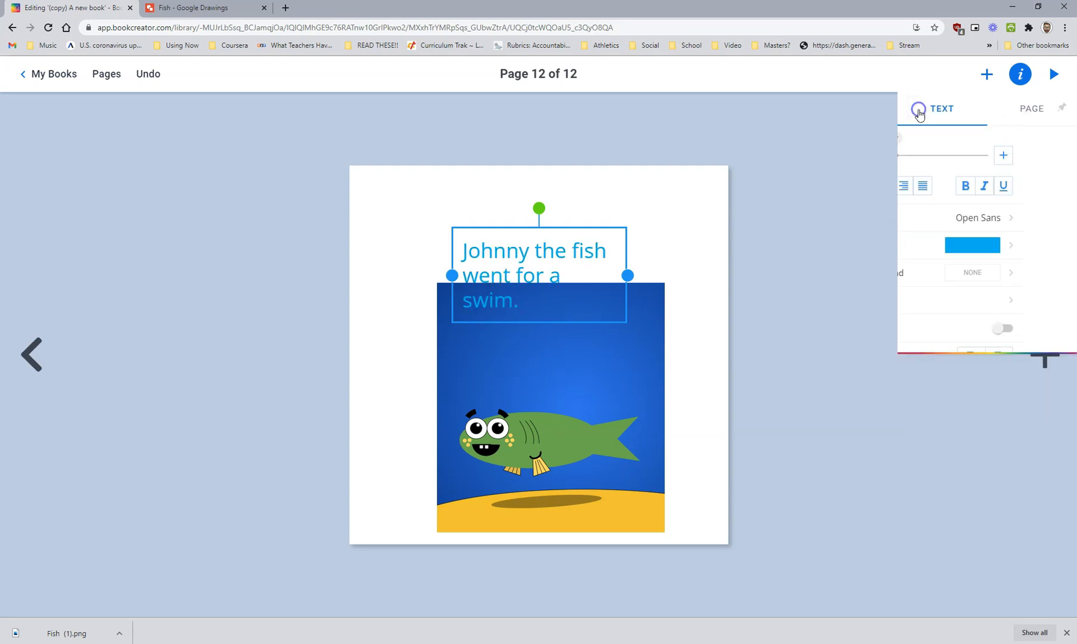
Set the story text's font to Alfa Slab One and widen its text box on both sides so the sentence fits on two lines
left_click(1052, 222)
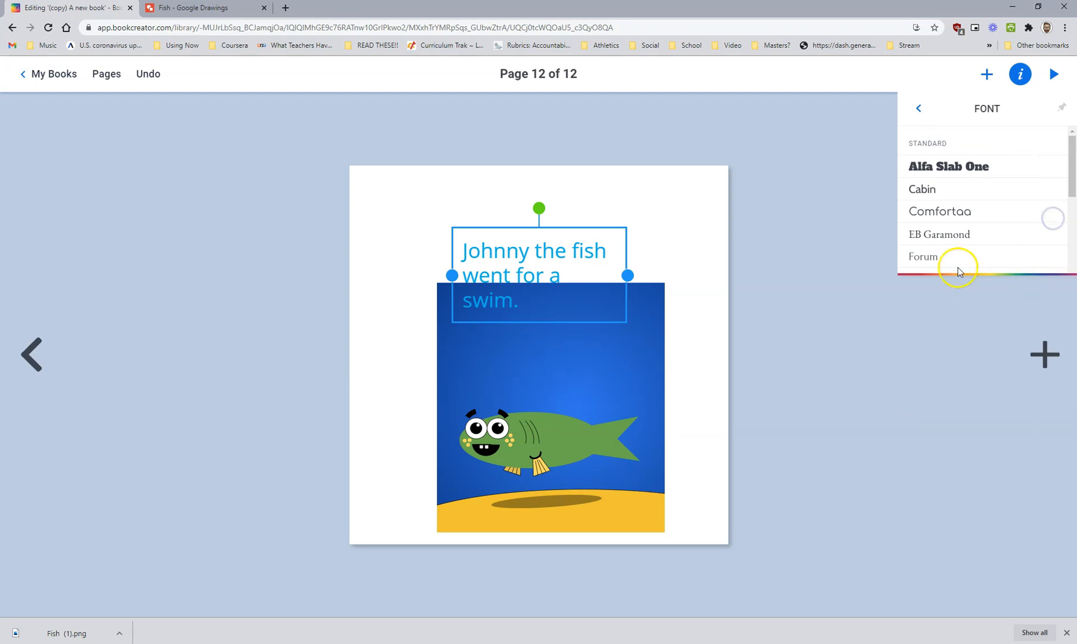
left_click(972, 170)
left_click_drag(451, 274, 404, 265)
left_click_drag(627, 263, 706, 255)
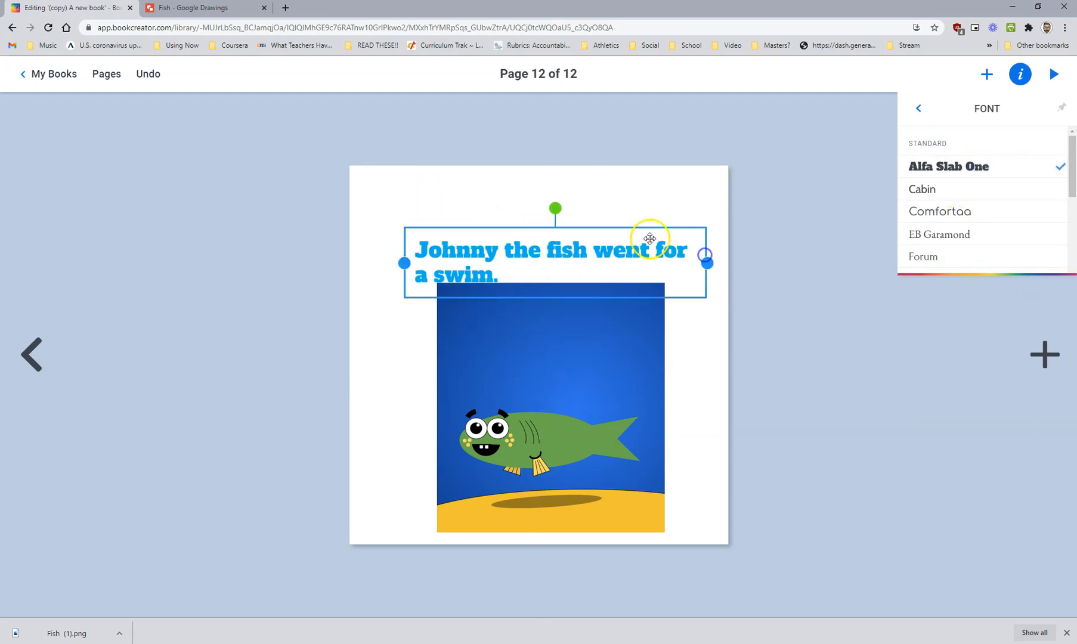
Centre-align the story text, and try its shadow option before switching the shadow off again
left_click(918, 108)
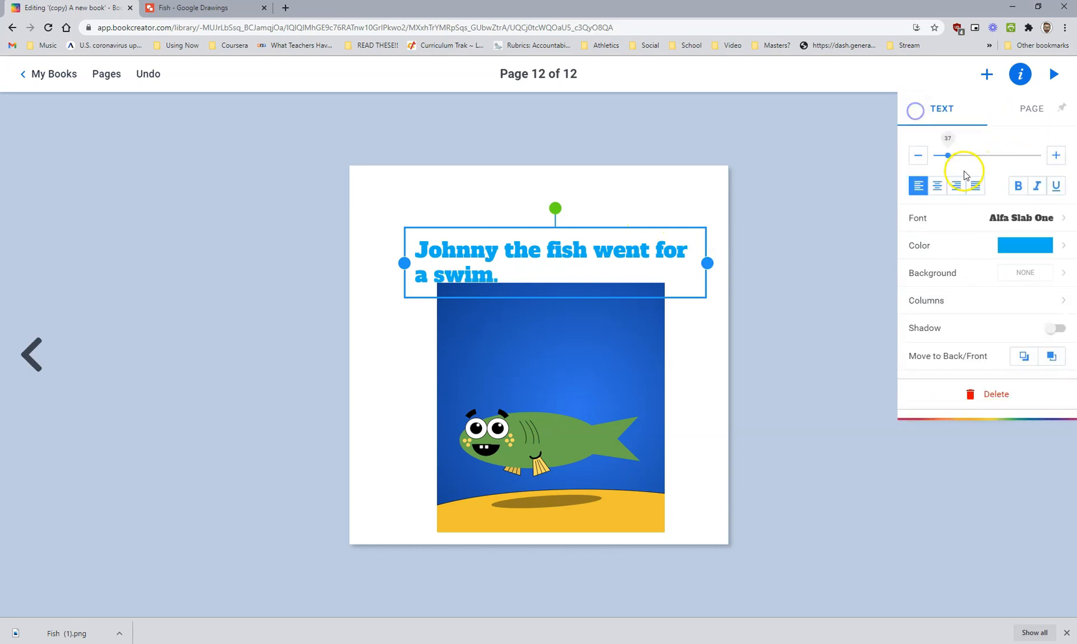
left_click(937, 186)
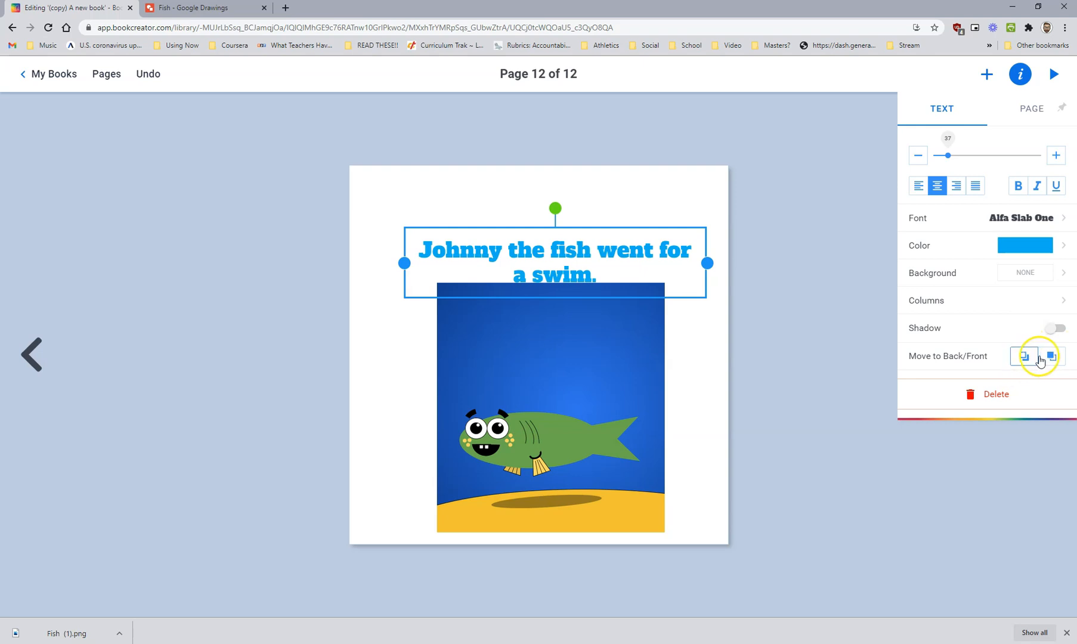
left_click(1059, 329)
left_click(1059, 330)
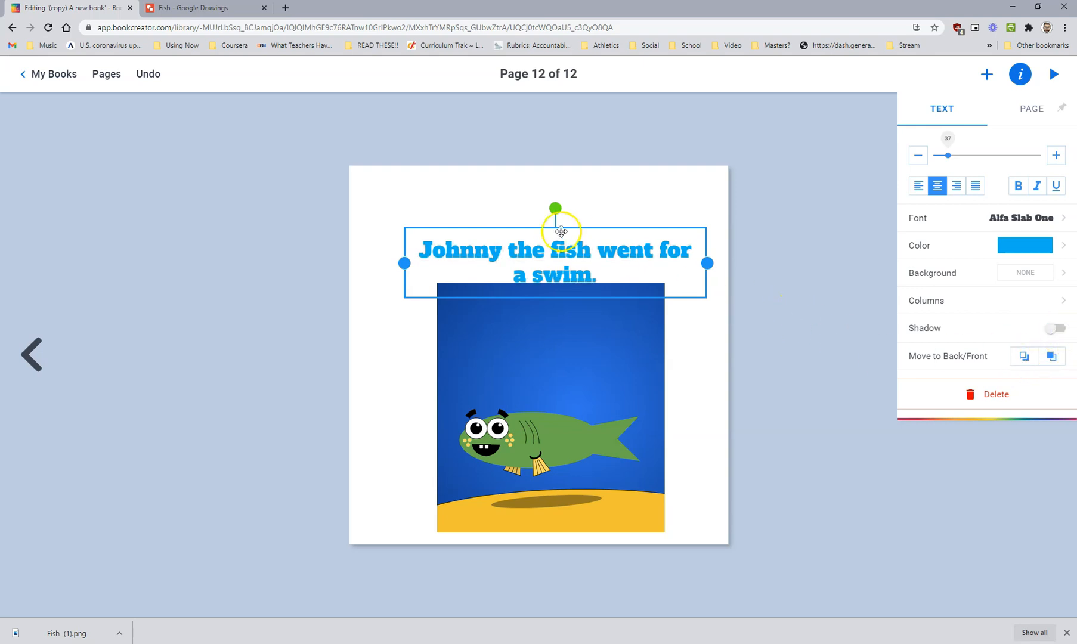
Move the story text up clear of the fish picture, centre both horizontally on page 12, and deselect everything
mouse_move(529, 221)
left_mouse_down()
mouse_move(541, 217)
mouse_move(526, 214)
left_mouse_up()
left_click_drag(564, 347, 556, 351)
left_click(746, 280)
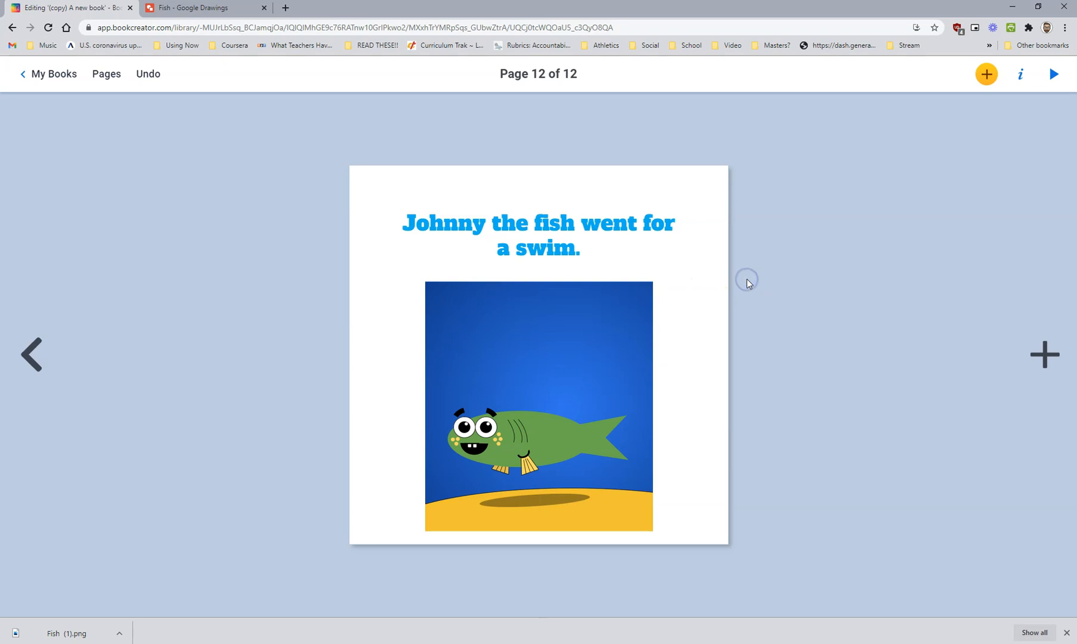